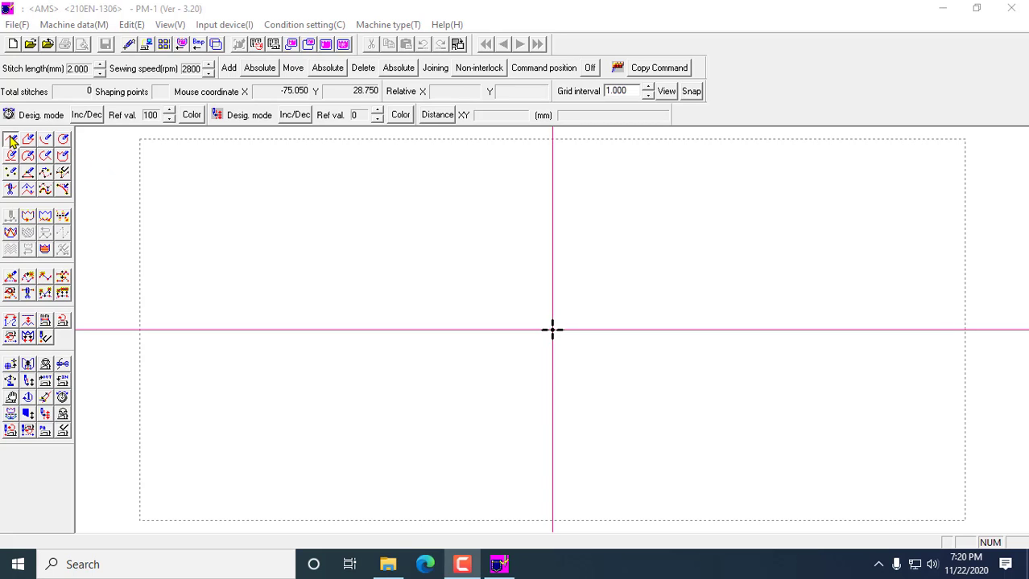
Turn on grid snapping and the grid display, and open keyboard coordinate input.
left_click(690, 93)
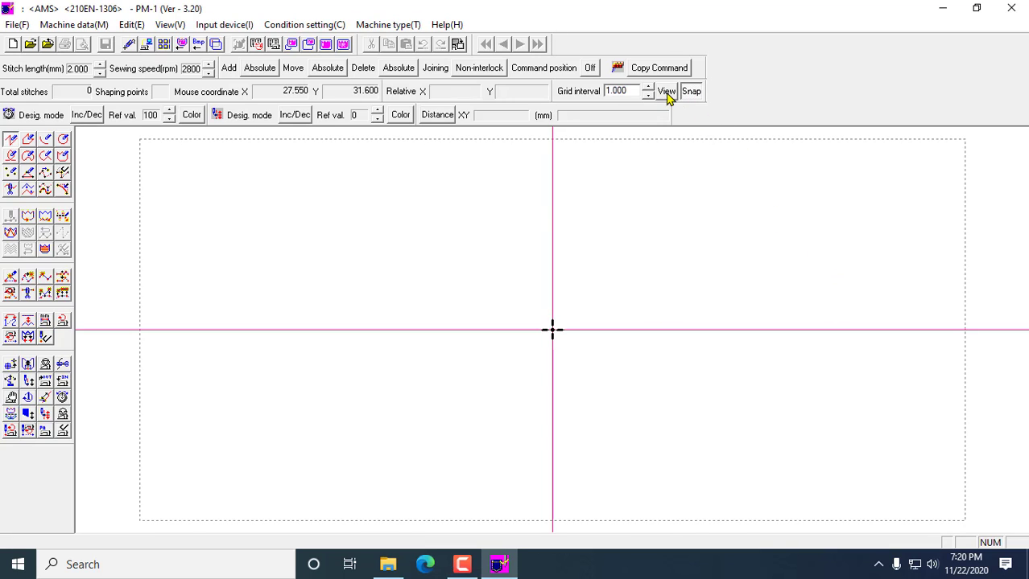
left_click(666, 91)
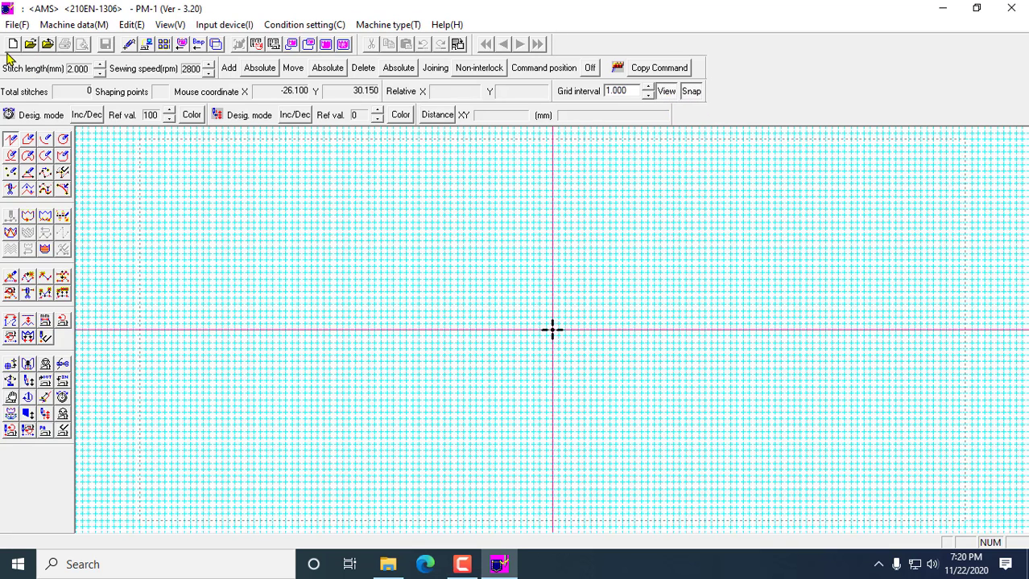
left_click(220, 25)
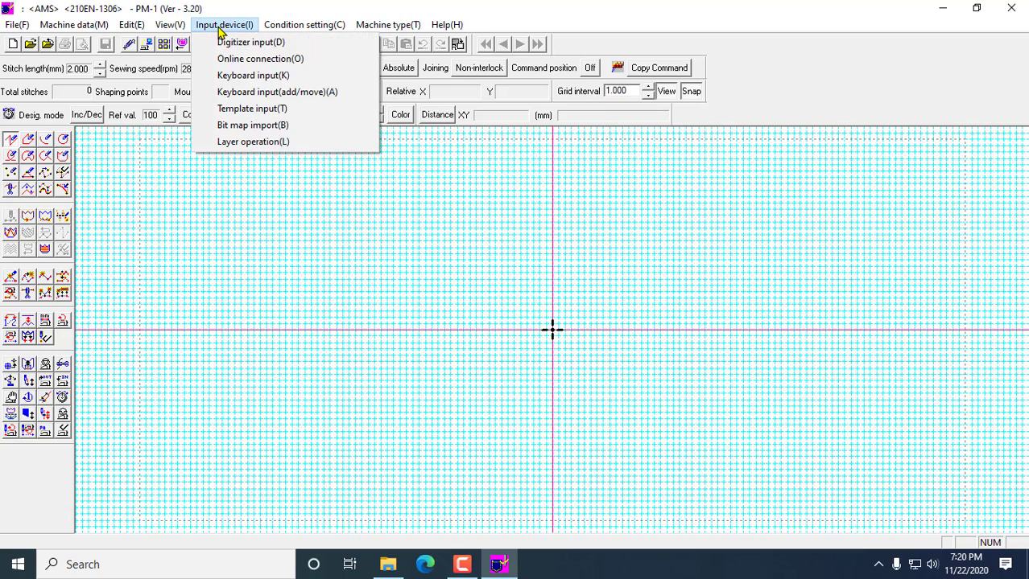
left_click(252, 74)
Create a closed rectangle from the absolute points (-20, 15), (20, 15), (20, -15), (-20, -15) and (-20, 15).
left_click(917, 115)
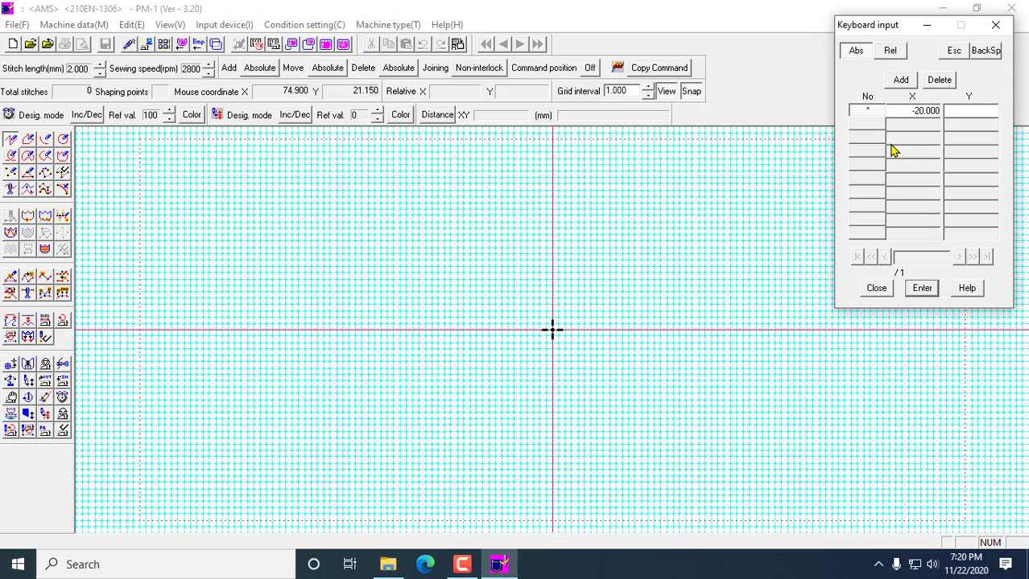
key("Tab")
type("15")
key("Return")
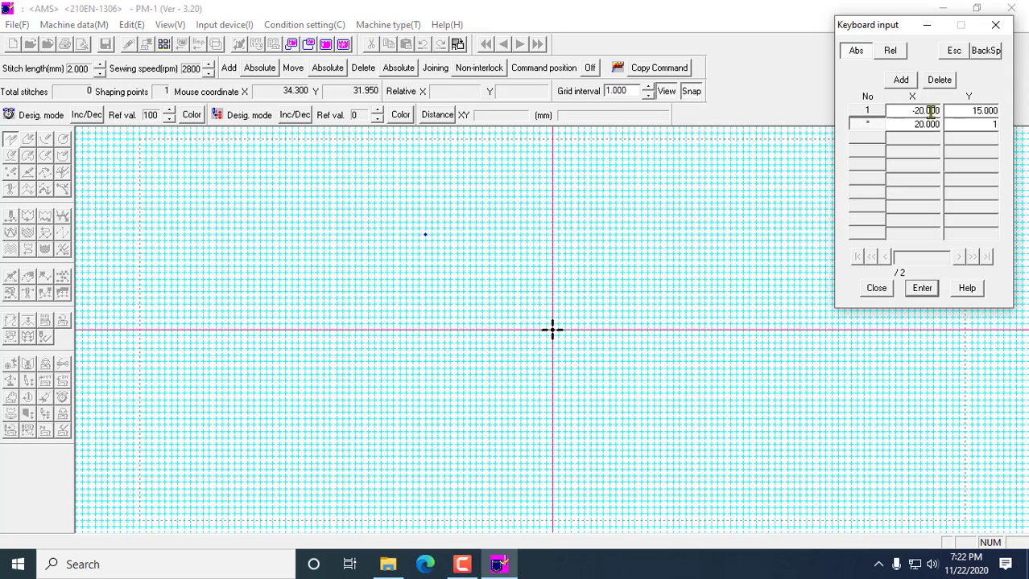
type("5")
key("Return")
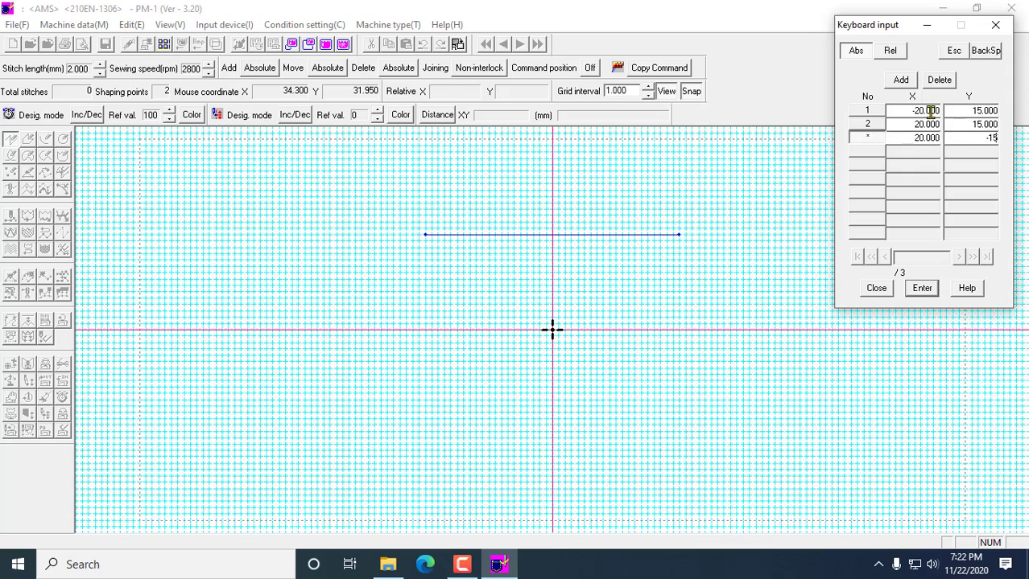
key("Return")
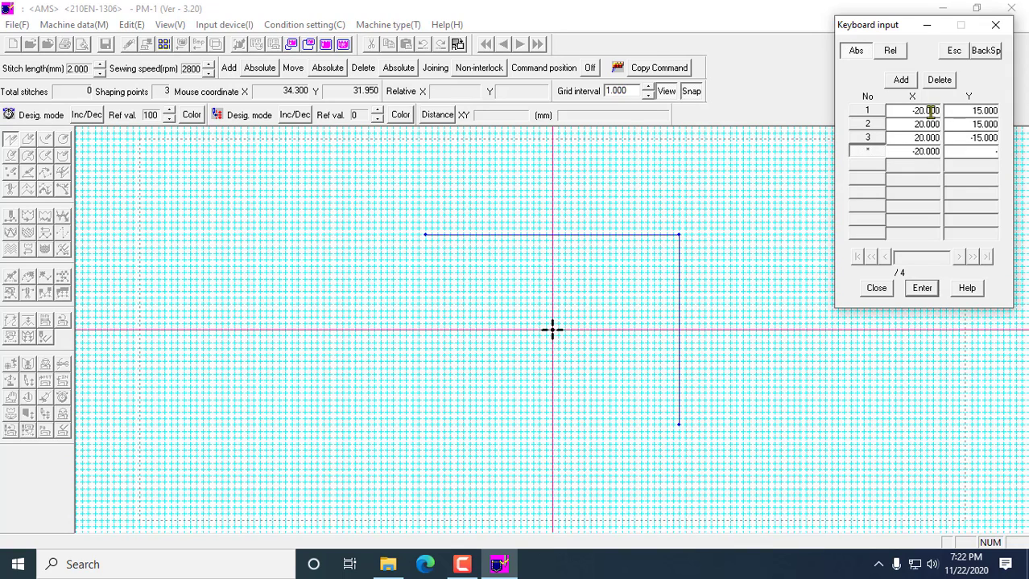
key("Return")
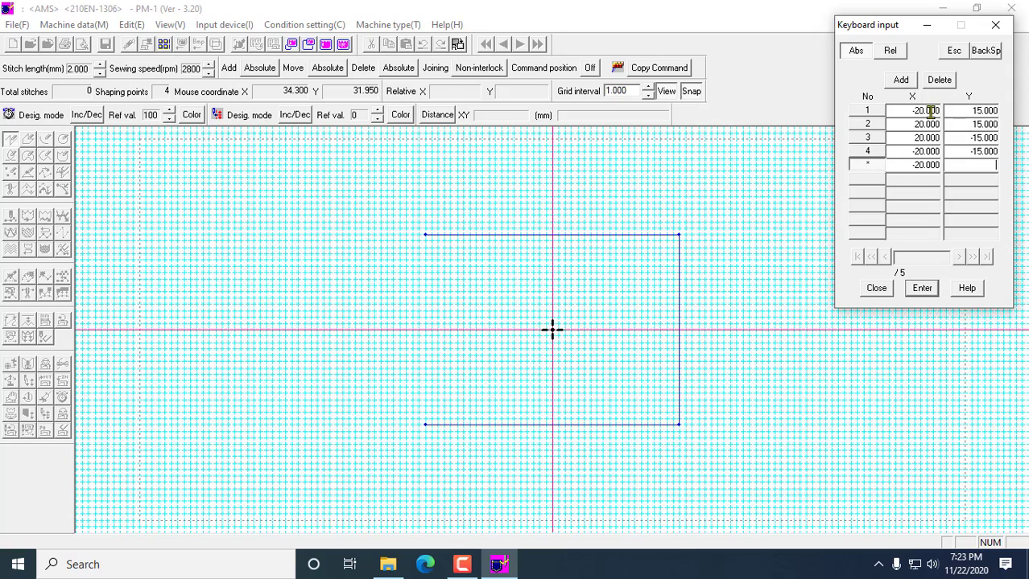
key("Return")
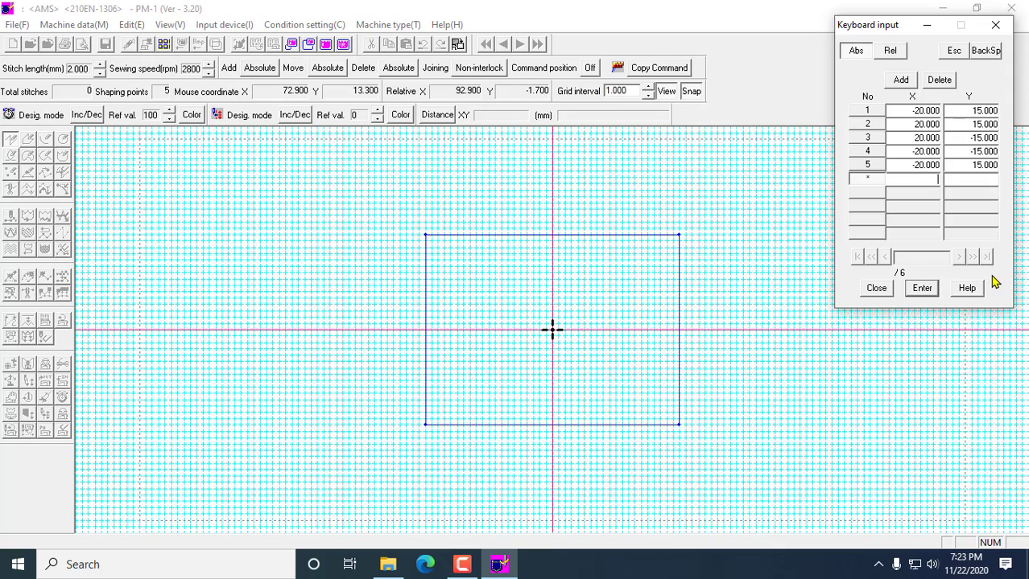
left_click(922, 290)
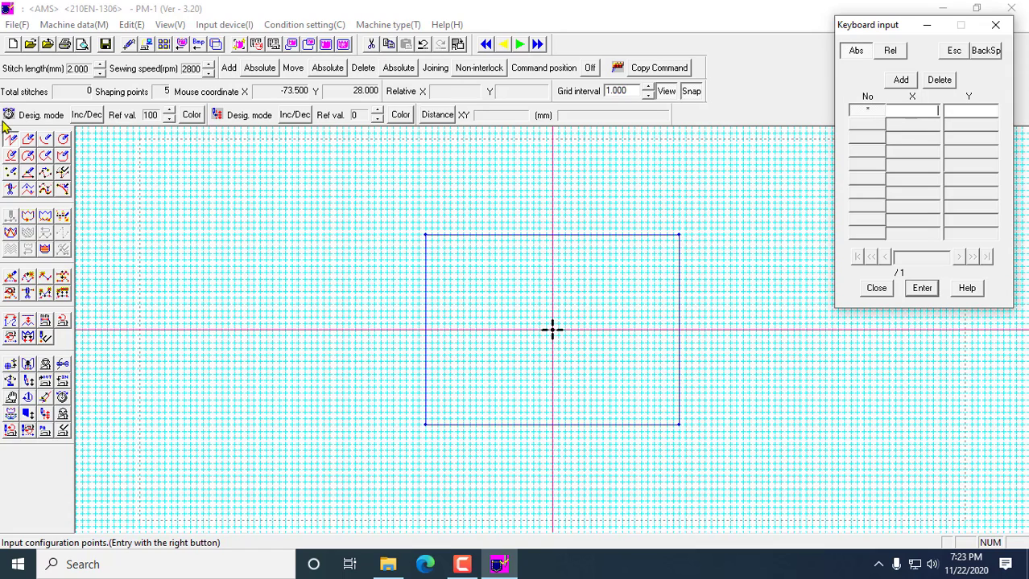
Apply regular stitches to the rectangle at 2.000 mm equal stitch length and 2800 rpm, and display the stitch points.
left_click(28, 215)
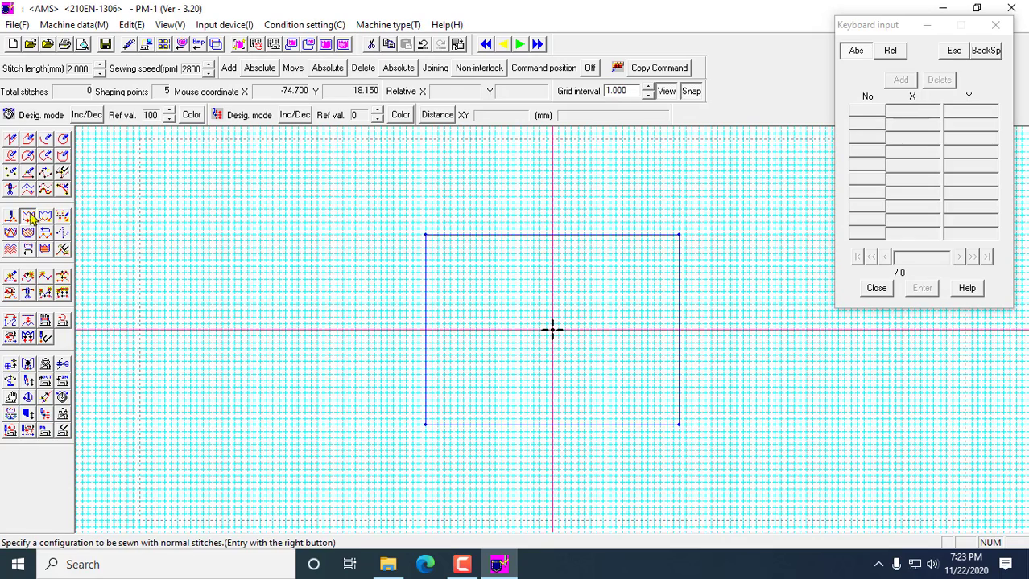
left_click(429, 236)
right_click(429, 235)
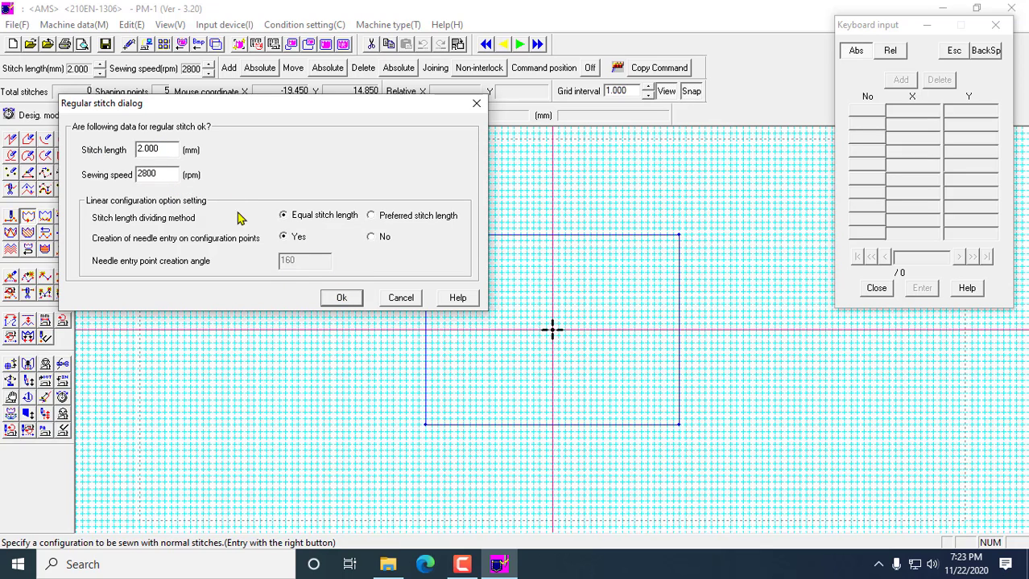
left_click(342, 300)
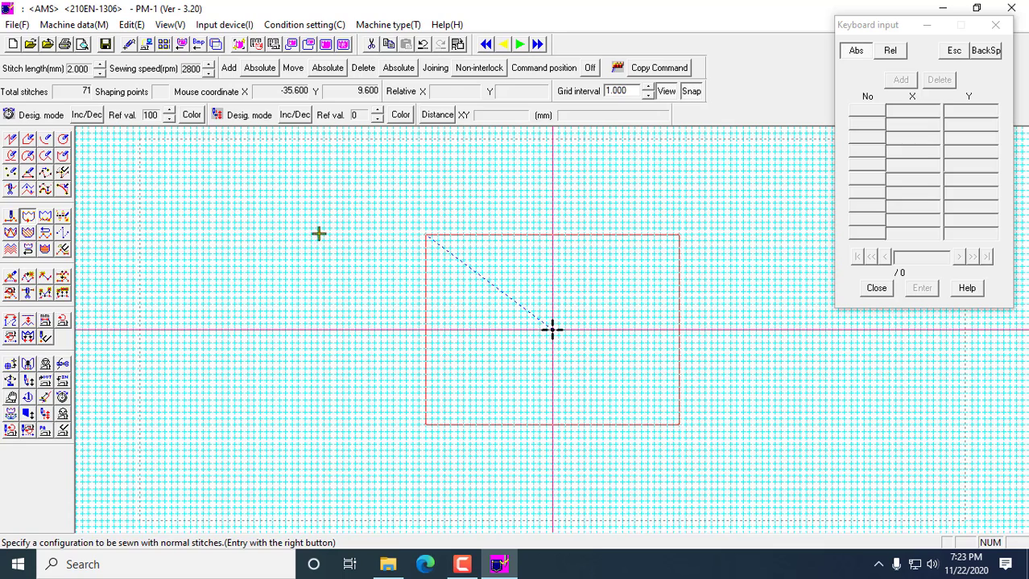
left_click(169, 25)
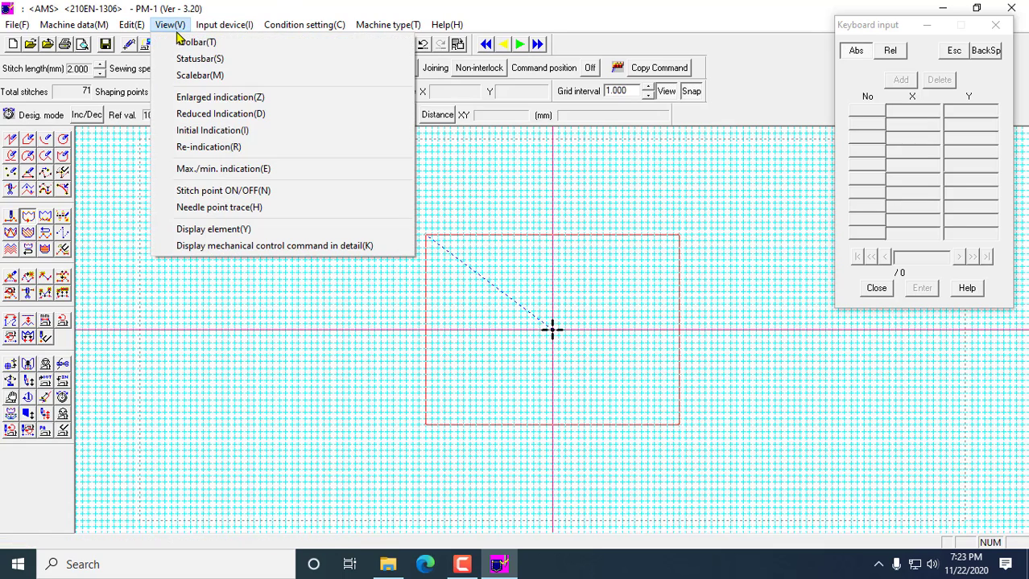
left_click(243, 197)
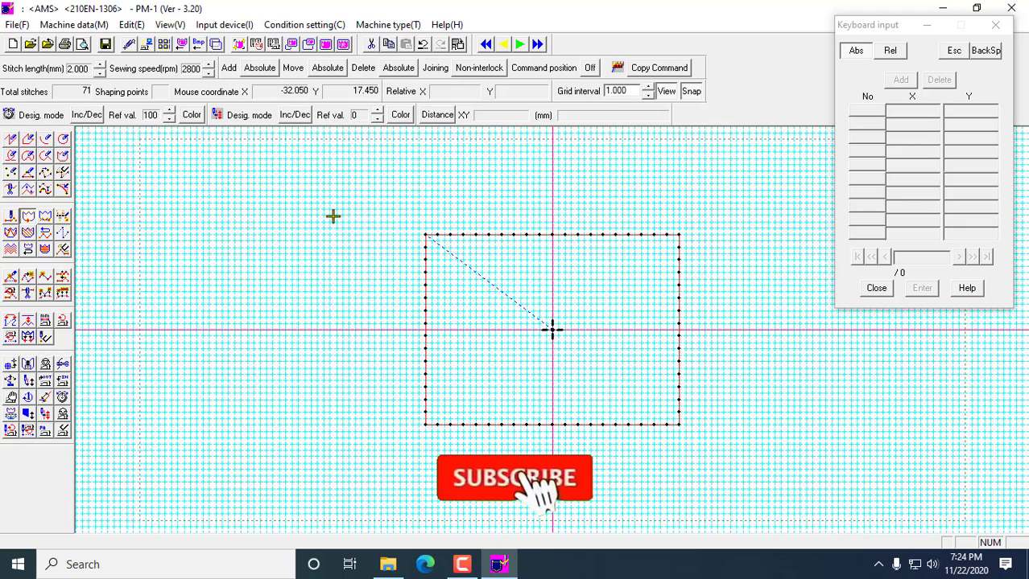
Add reverse feed stitches to the rectangle using the Last position and Single stitch options.
left_click(46, 234)
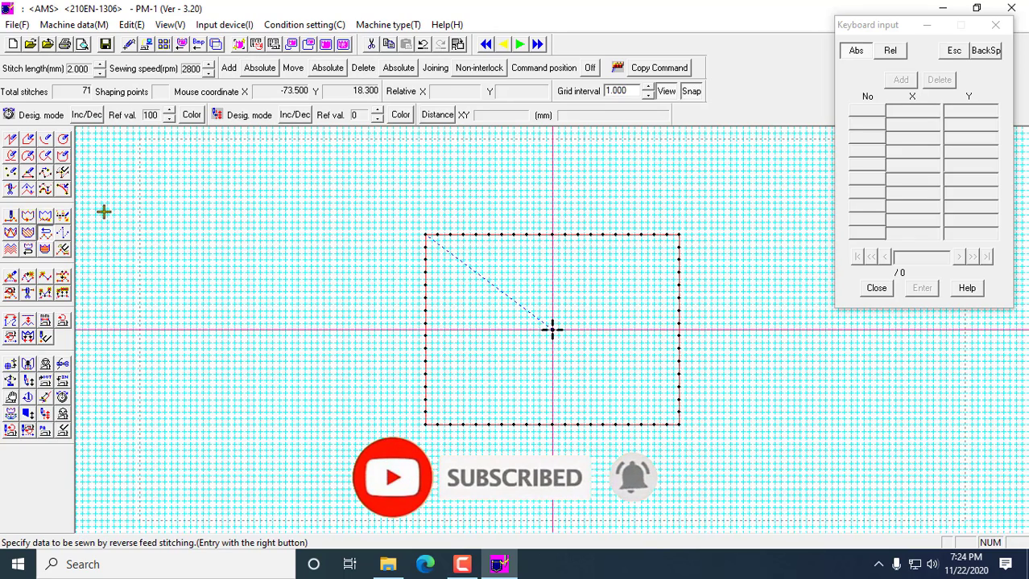
left_click(427, 235)
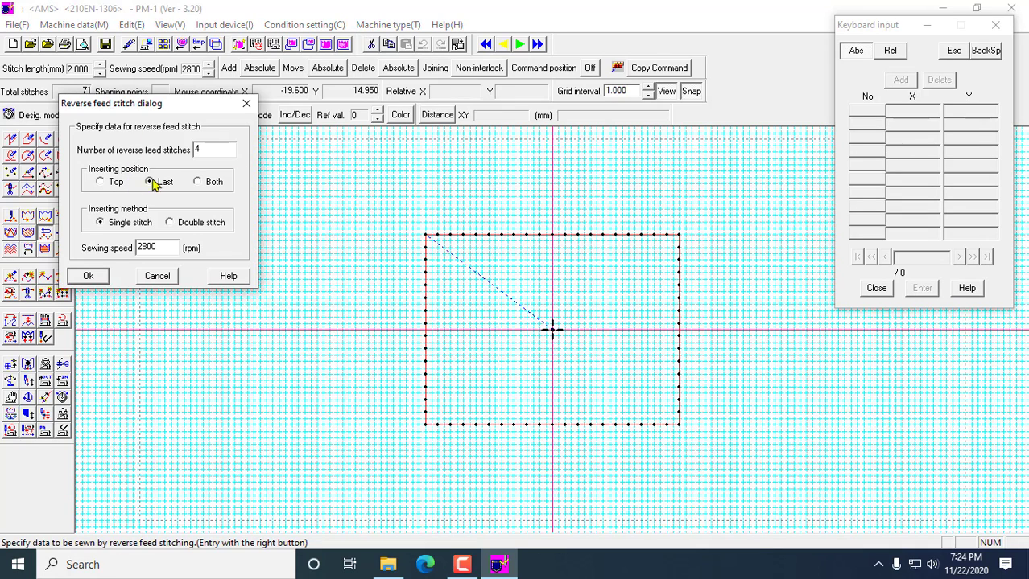
double_click(203, 150)
left_click(90, 278)
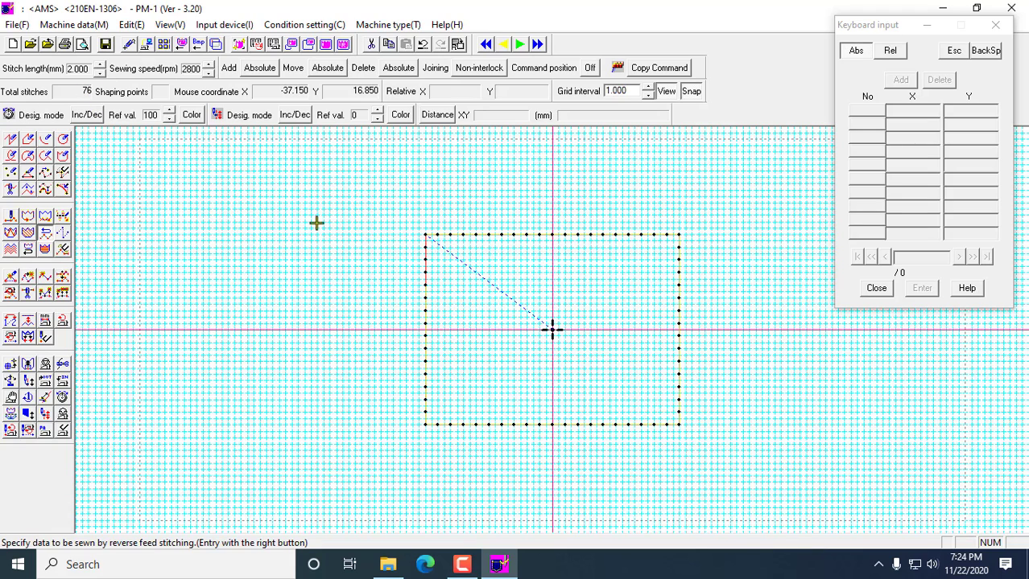
Close the current pattern without storing it and create a new one for machine type AMS, model 210EN-1306, without automatic inverting.
left_click(18, 24)
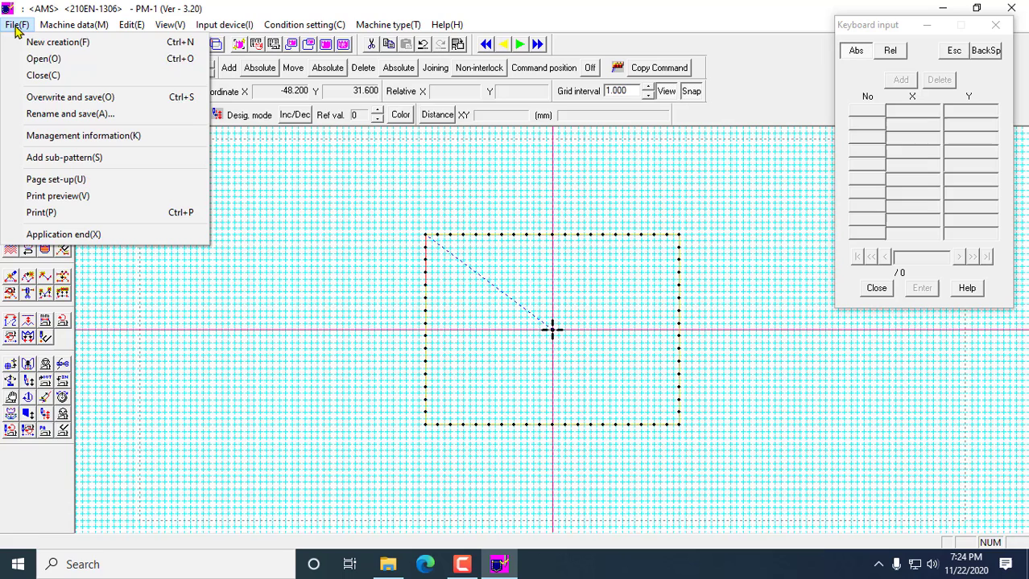
left_click(44, 75)
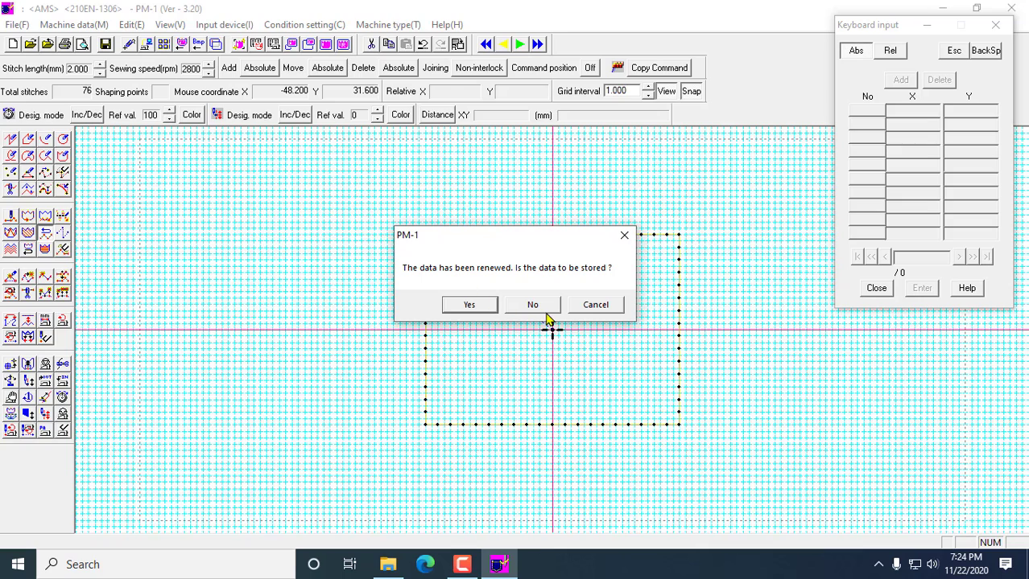
left_click(533, 306)
left_click(362, 273)
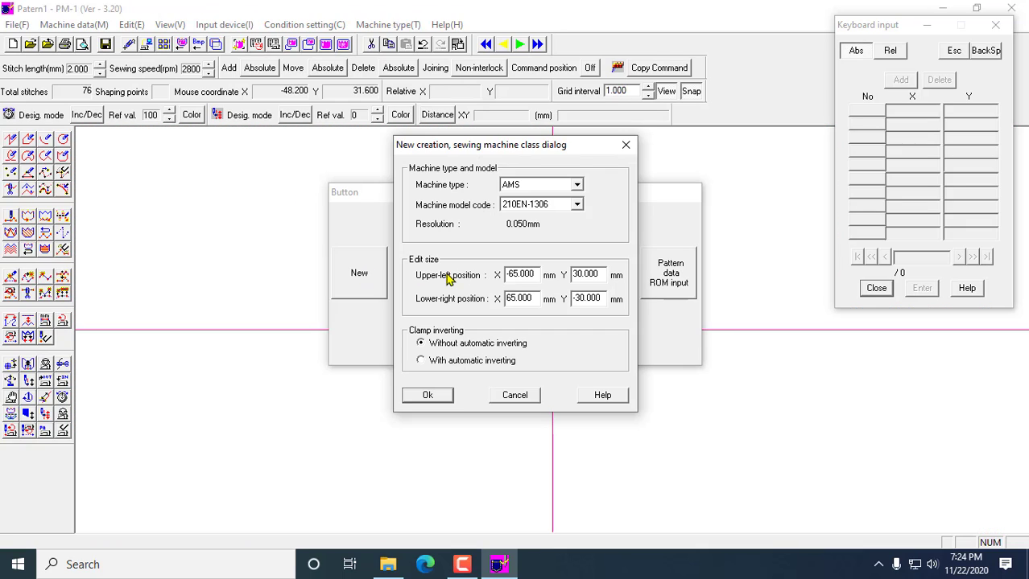
left_click(427, 396)
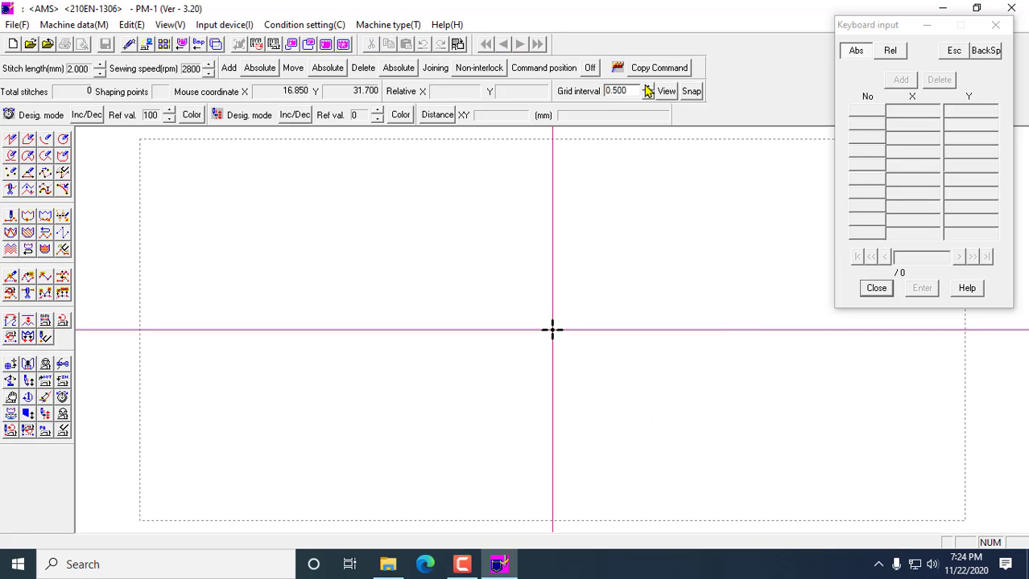
Set the grid interval to 1.000 and turn on the grid display and snapping.
left_click(646, 86)
left_click(646, 89)
left_click(646, 89)
left_click(647, 89)
left_click(647, 88)
left_click(646, 88)
left_click(646, 88)
left_click(667, 91)
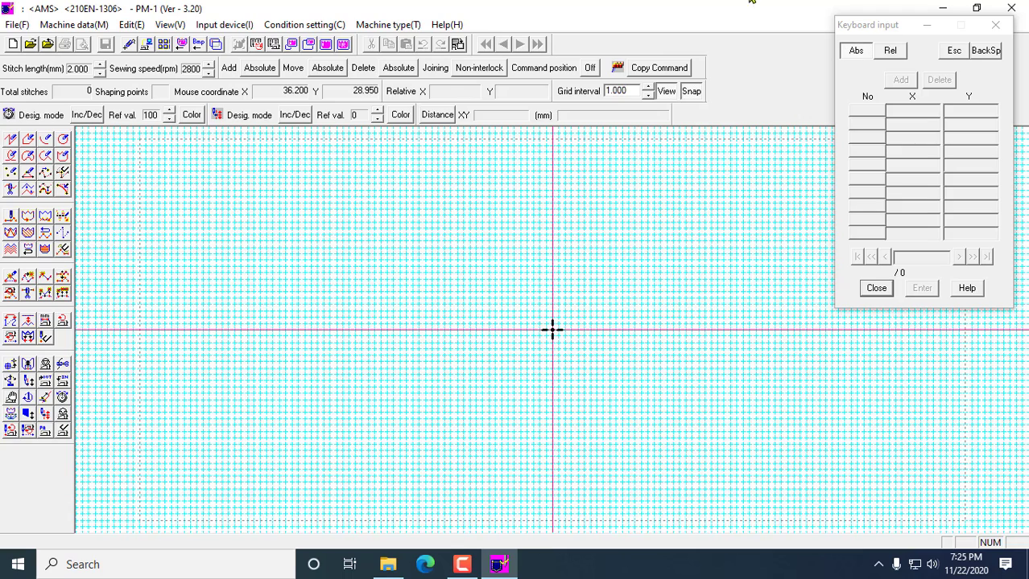
Start a polygonal line with keyboard input and enter its first absolute point at X -20, Y 15.
left_click(12, 142)
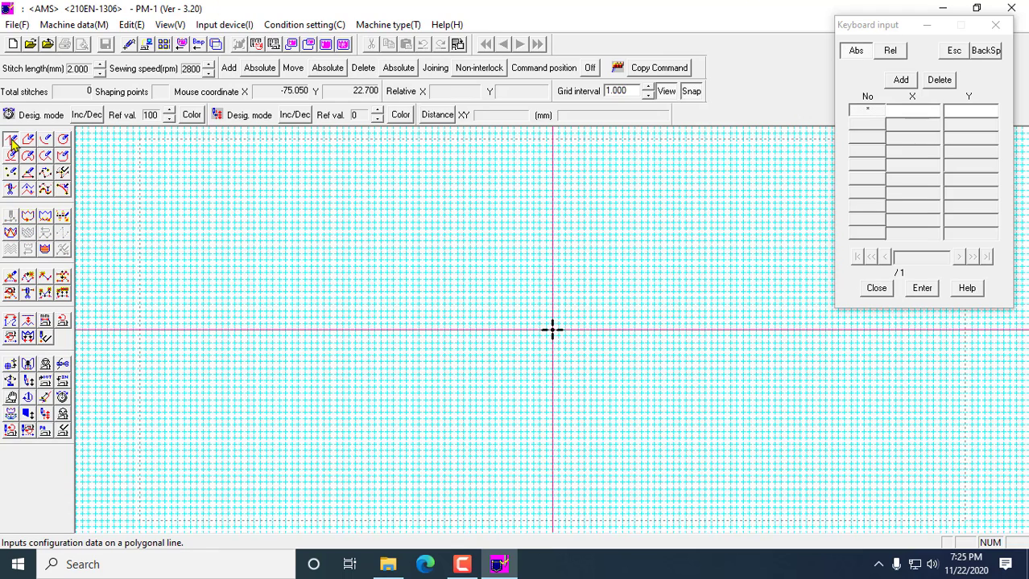
left_click(238, 25)
left_click(252, 76)
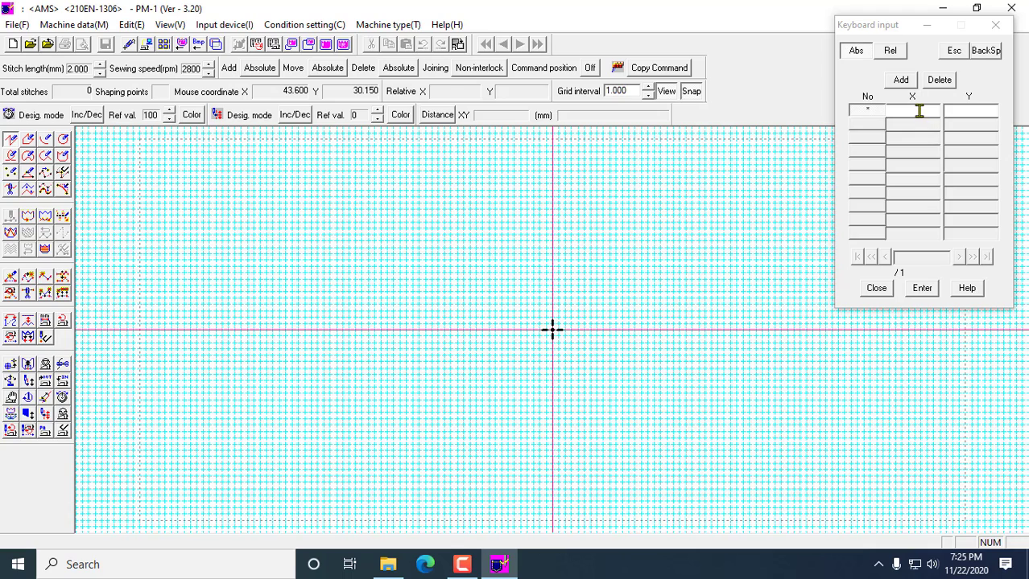
left_click(918, 111)
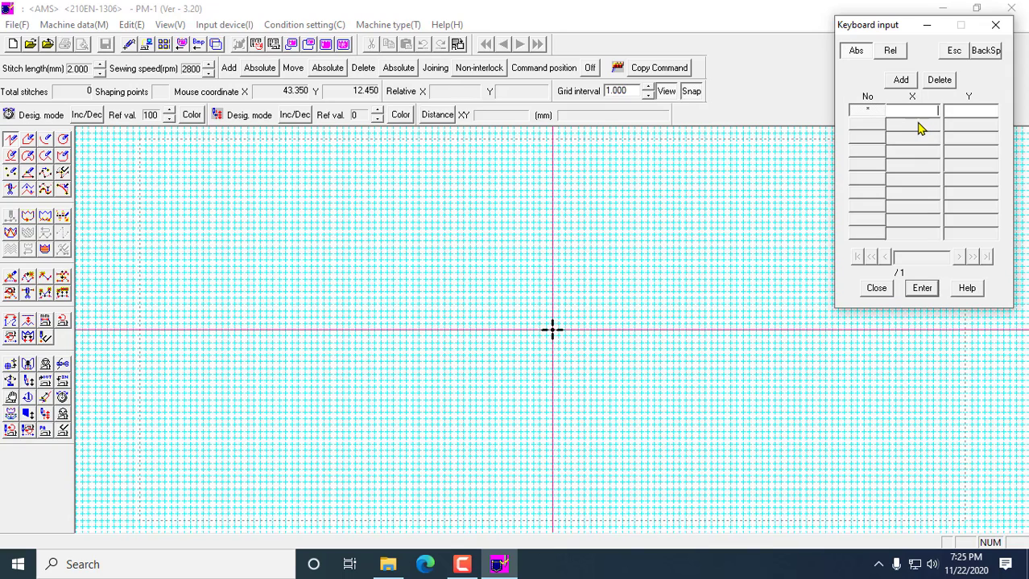
type("-20")
key("Tab")
key("Return")
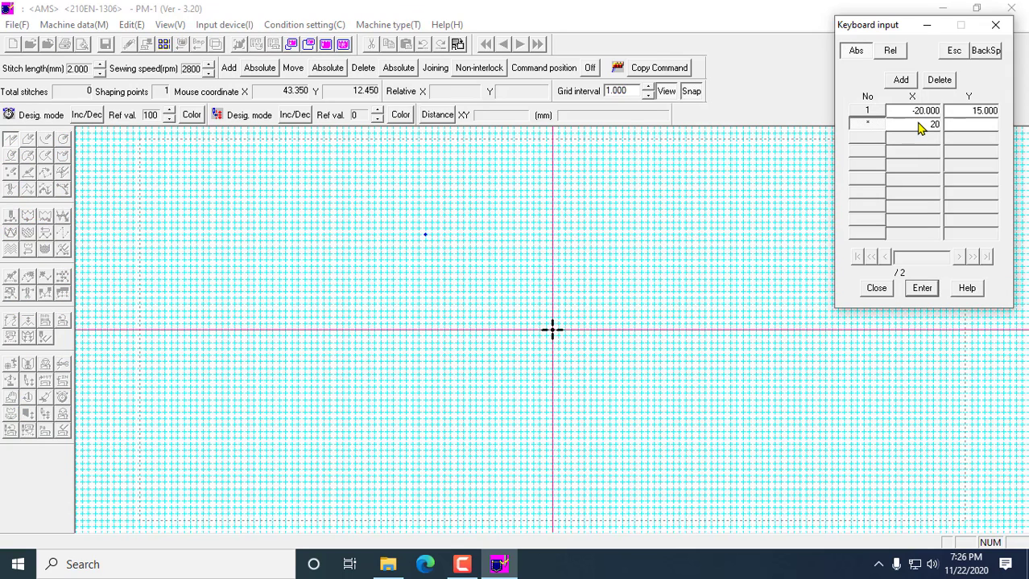
Add the second and third points of the polygonal line at (20, 15) and (20, -15).
type("20")
key("Tab")
key("Return")
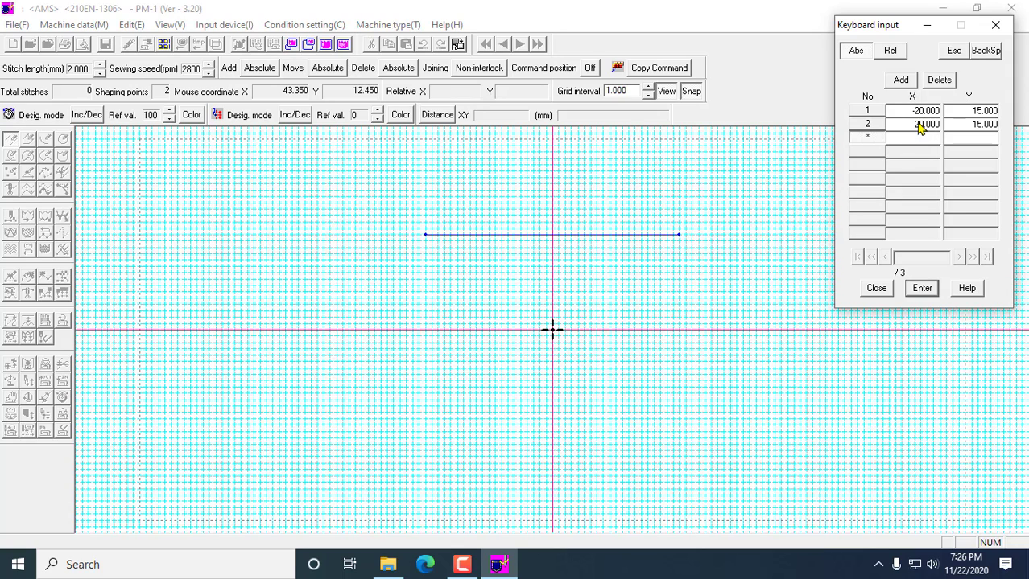
type("20")
key("Tab")
key("Return")
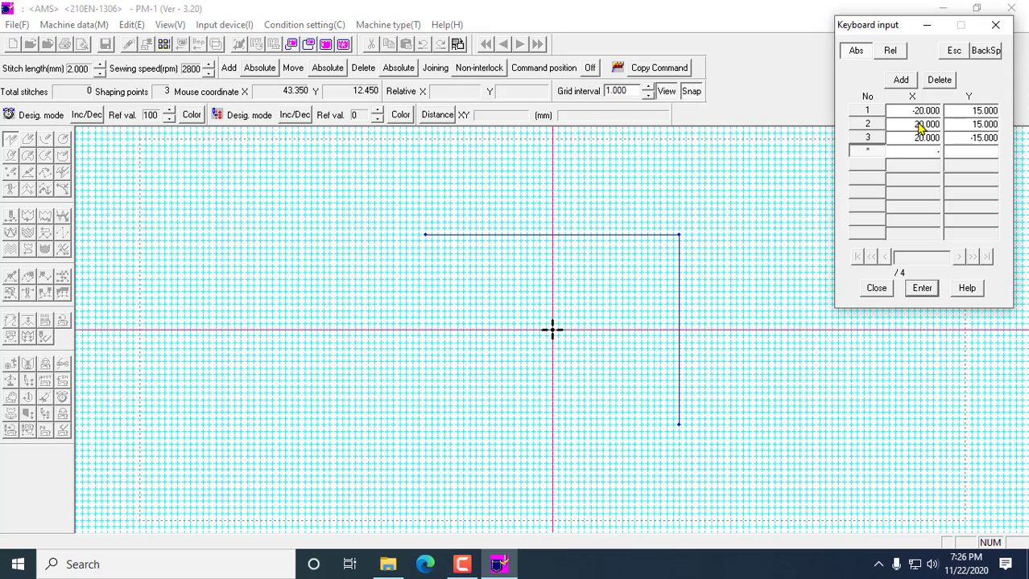
Continue the polygonal line diagonally to (-20, 15) and straight down to (-20, -15).
key("Tab")
type("15")
key("Return")
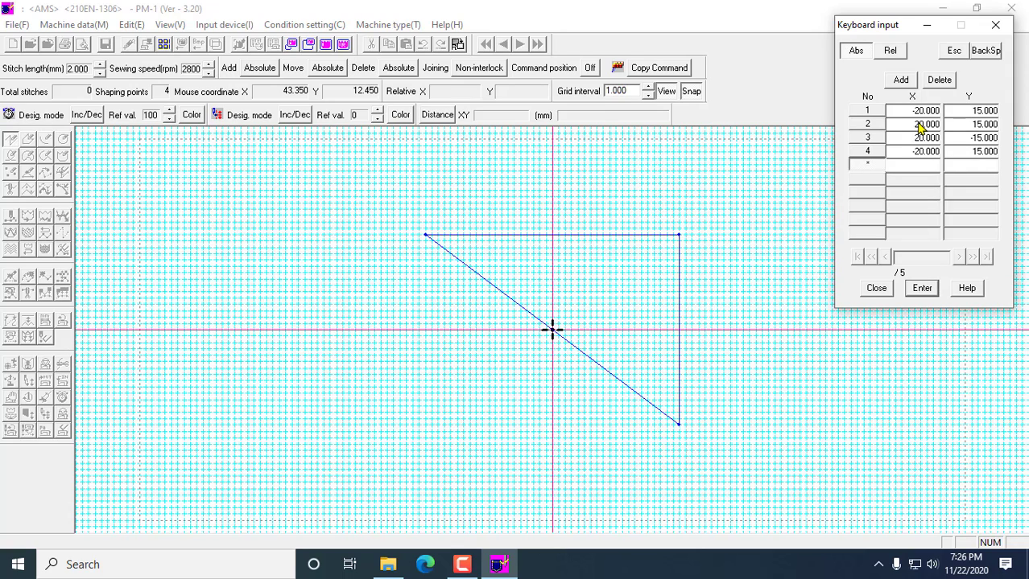
type("-20")
key("Tab")
type("-15")
key("Return")
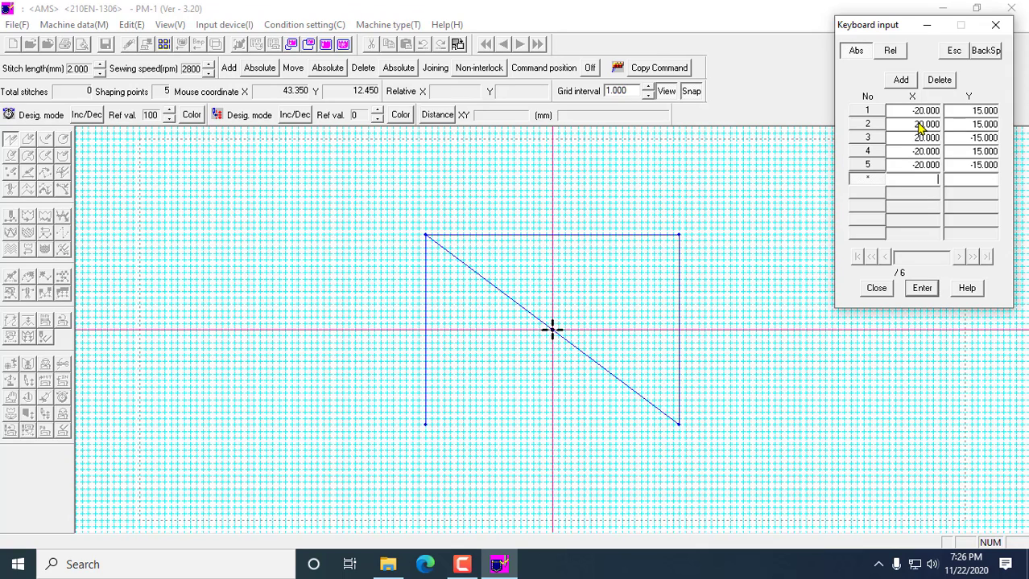
Add the sixth and seventh points of the polygonal line at (20, 15) and (20, -15).
type("20")
key("Tab")
type("15")
key("Return")
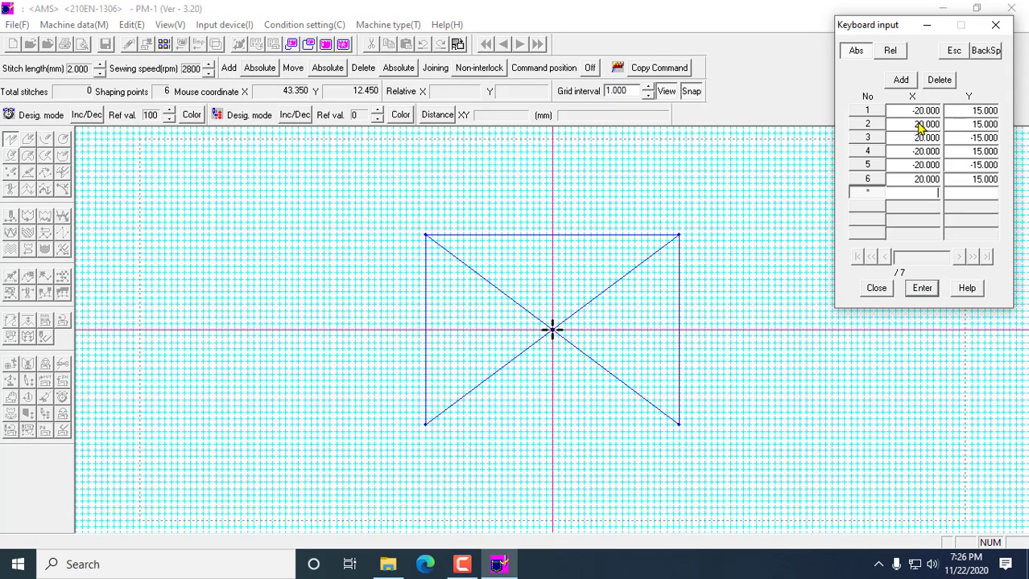
type("20")
key("Tab")
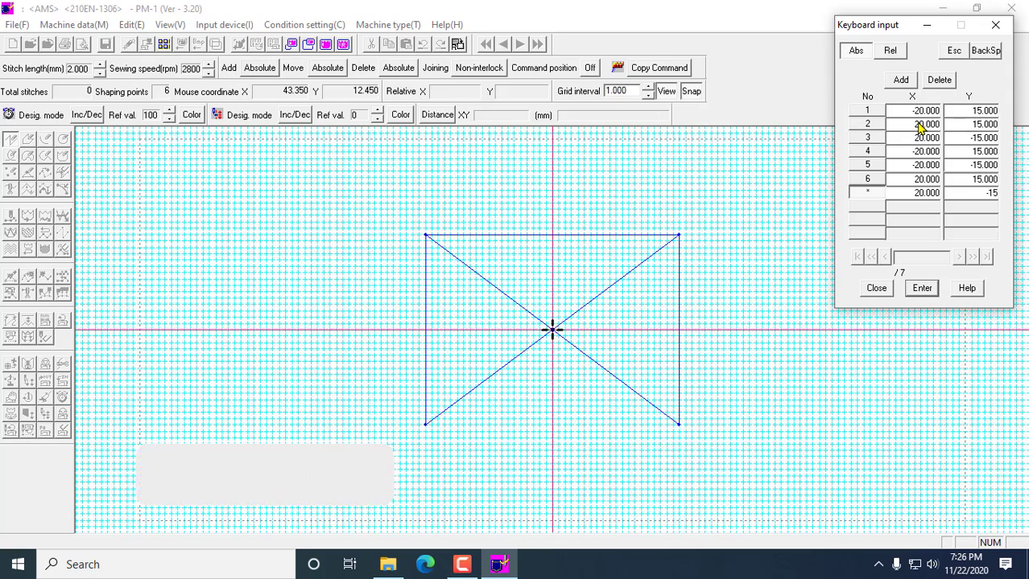
type("-15")
key("Return")
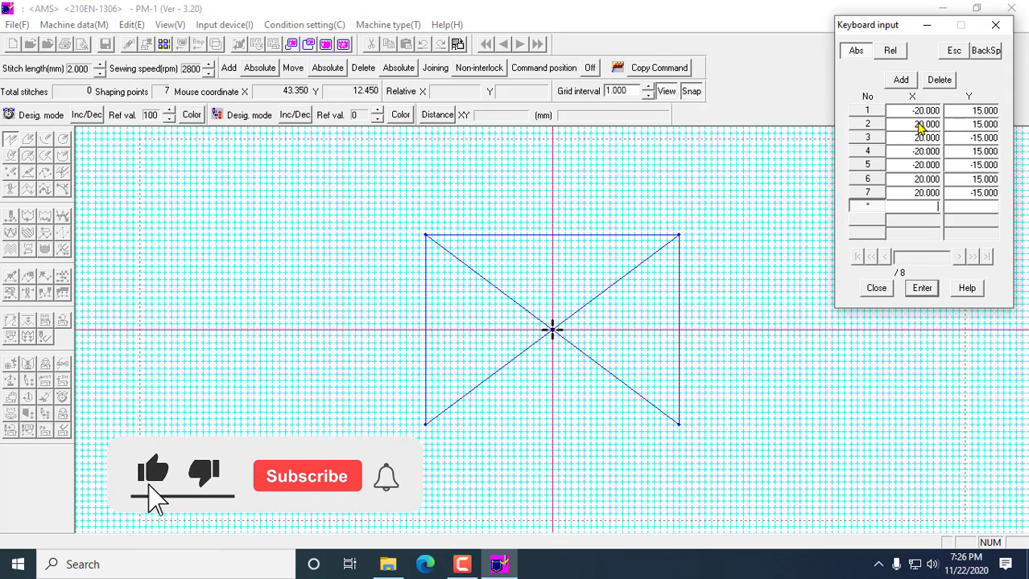
Add the eighth point of the polygonal line at X -20, Y 15.
type("-20")
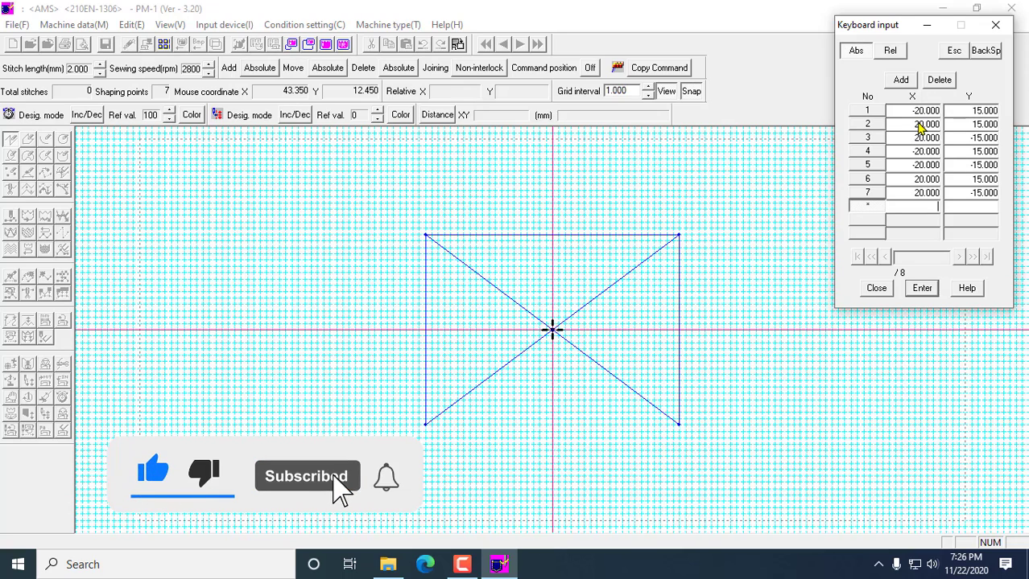
key("Tab")
type("1")
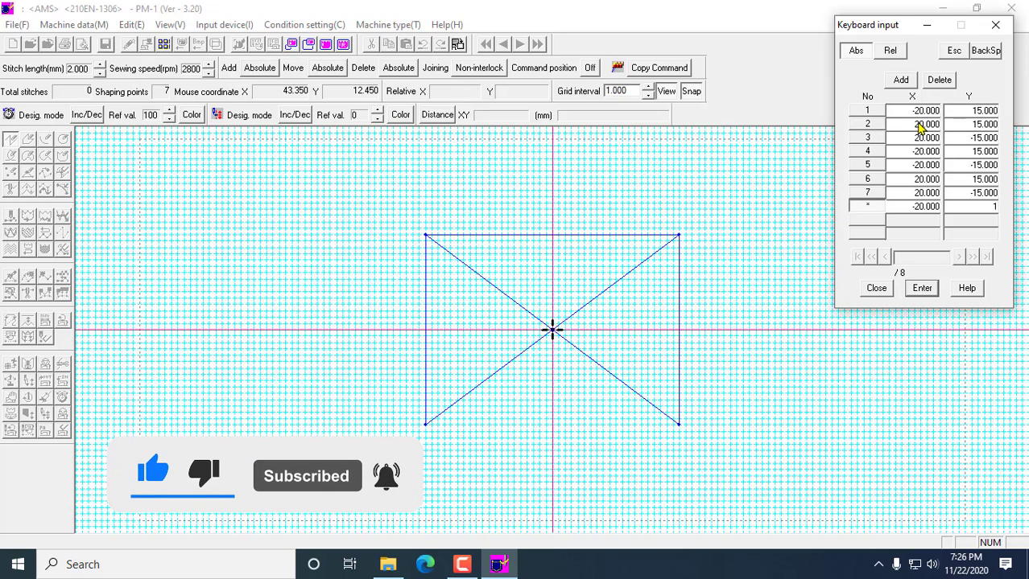
type("5")
key("Return")
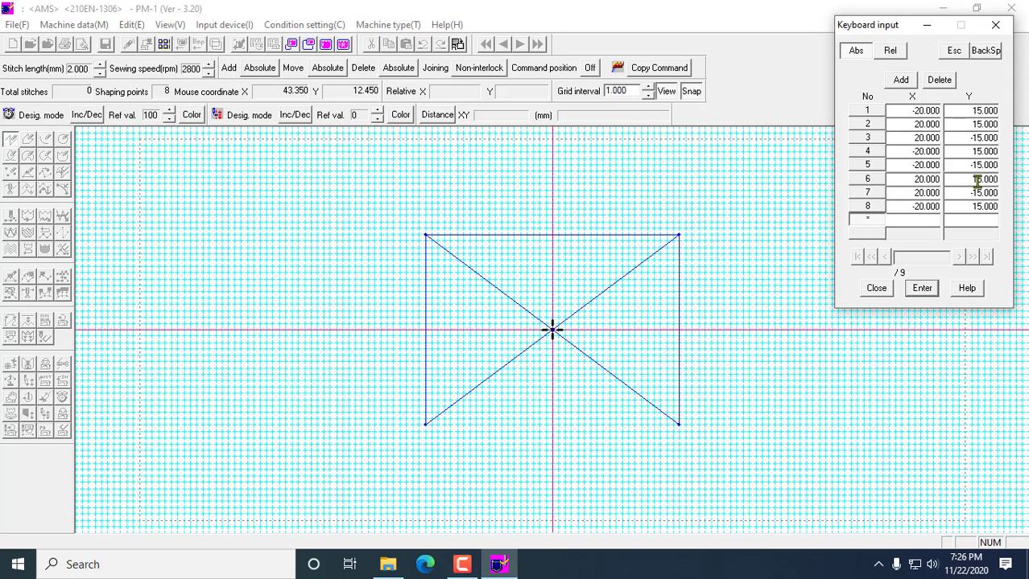
Correct the eighth point's Y coordinate to -15 and finish the polygonal line.
left_click(996, 207)
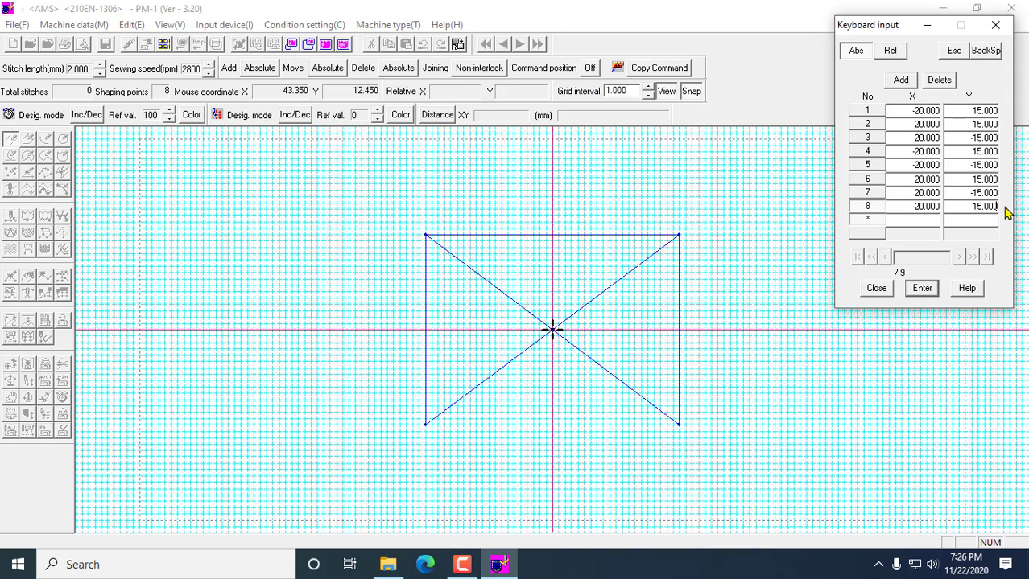
key("BackSpace")
key("BackSpace")
key("BackSpace")
key("BackSpace")
key("BackSpace")
key("BackSpace")
type("-15")
key("Return")
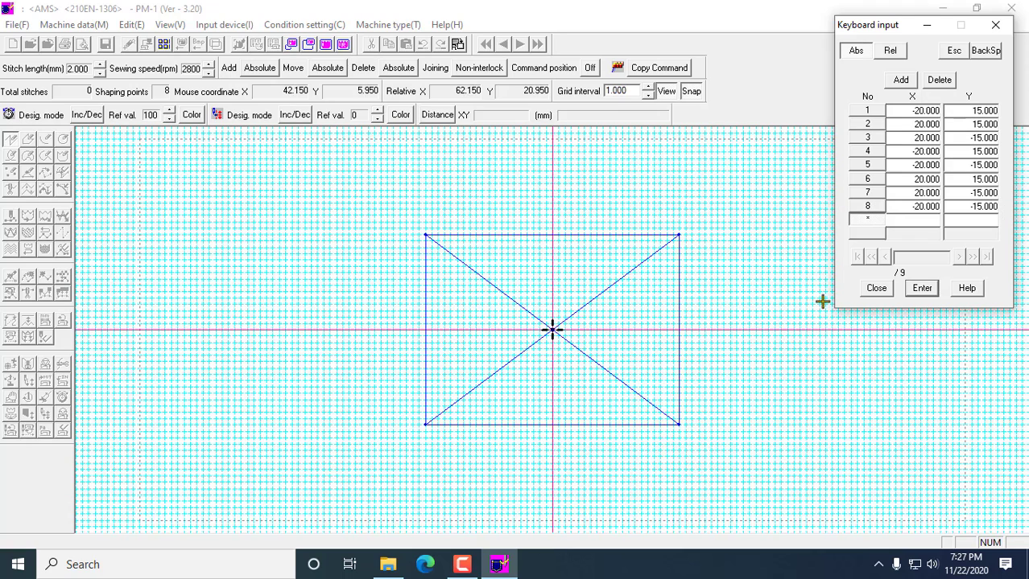
left_click(921, 288)
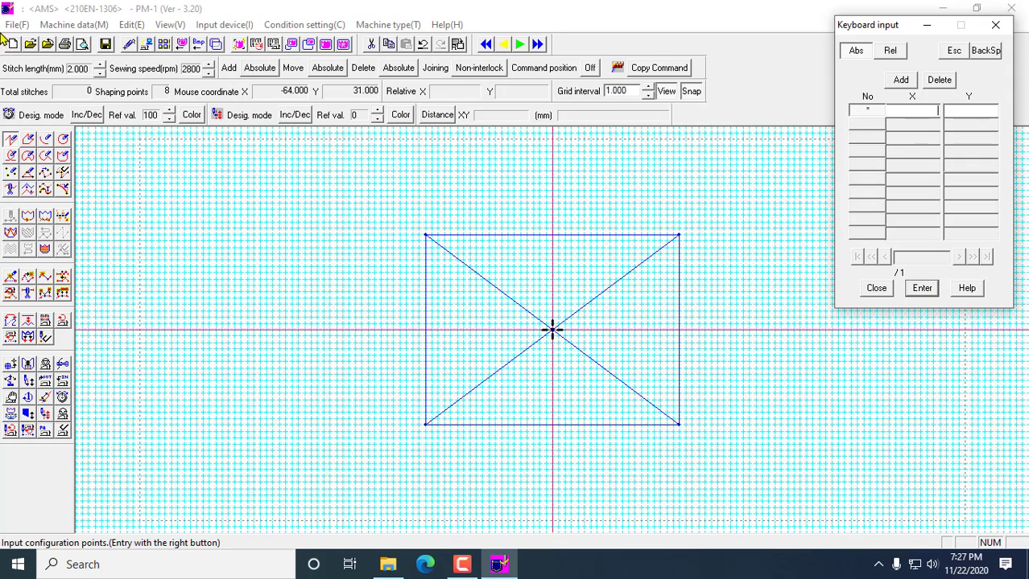
Create normal stitches on the crossed box with 2.000 mm equal stitch length at 2800 rpm, and turn on the stitch point display.
left_click(9, 136)
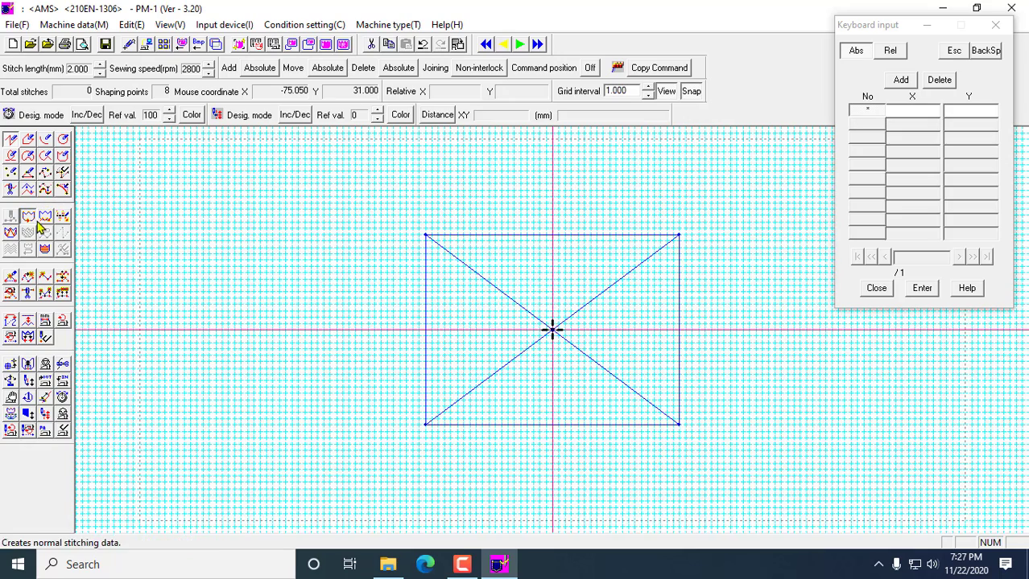
left_click(427, 239)
right_click(427, 238)
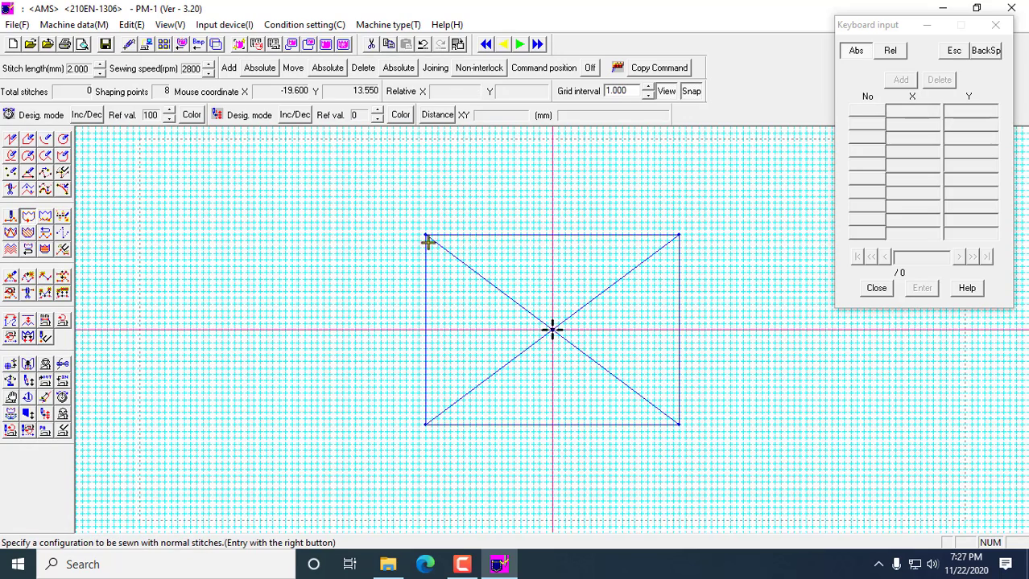
right_click(426, 237)
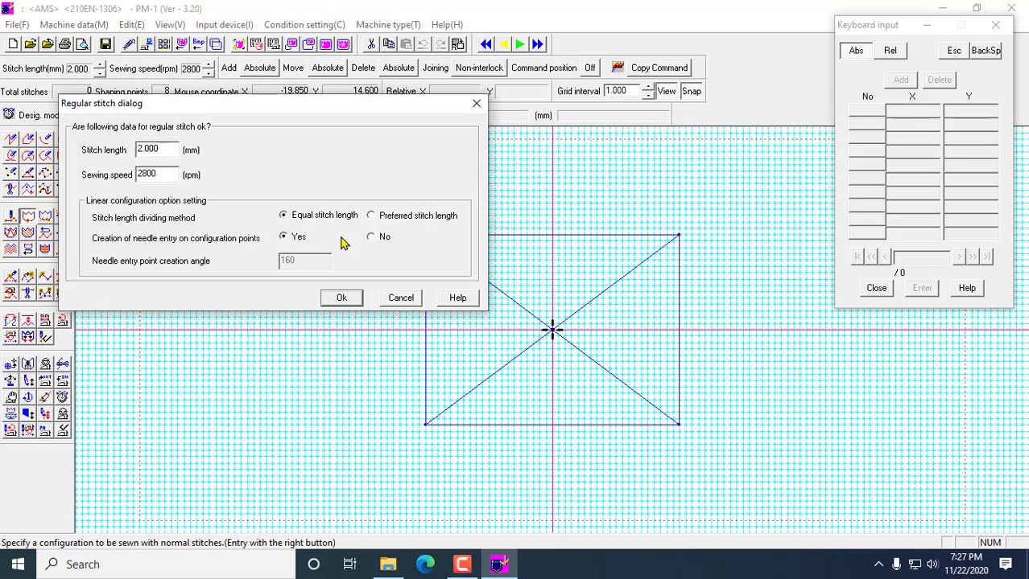
left_click(343, 299)
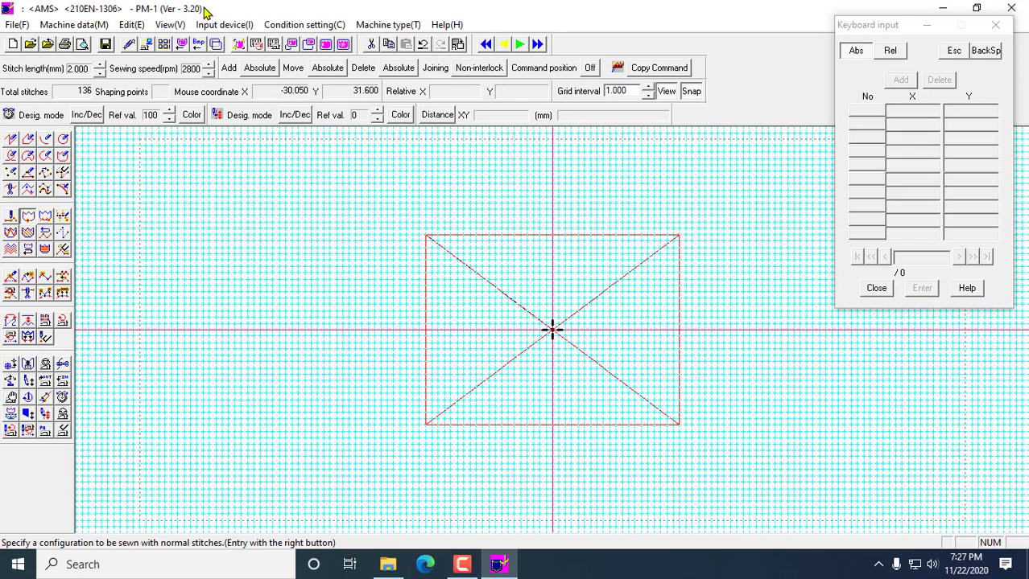
left_click(171, 24)
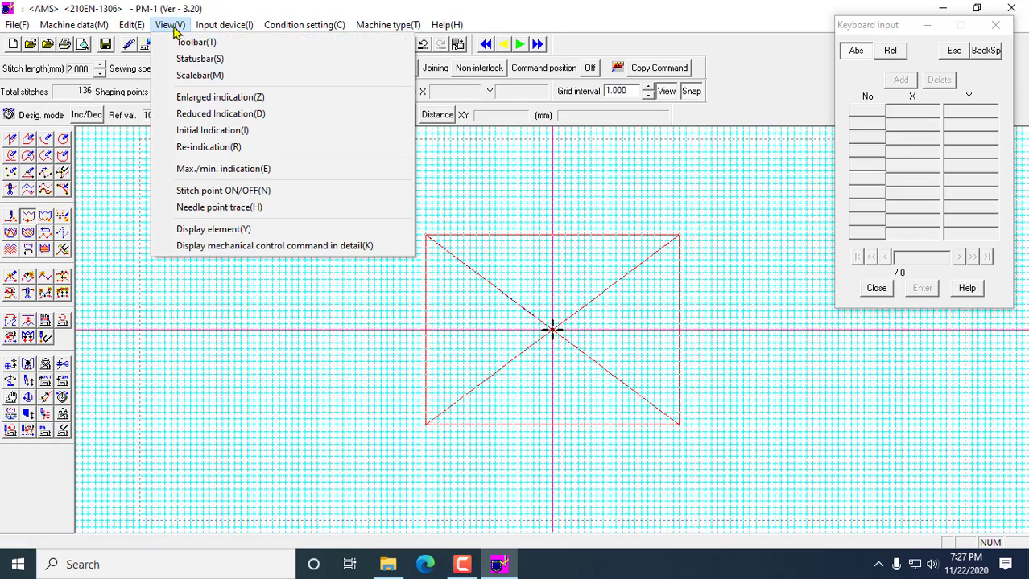
left_click(219, 193)
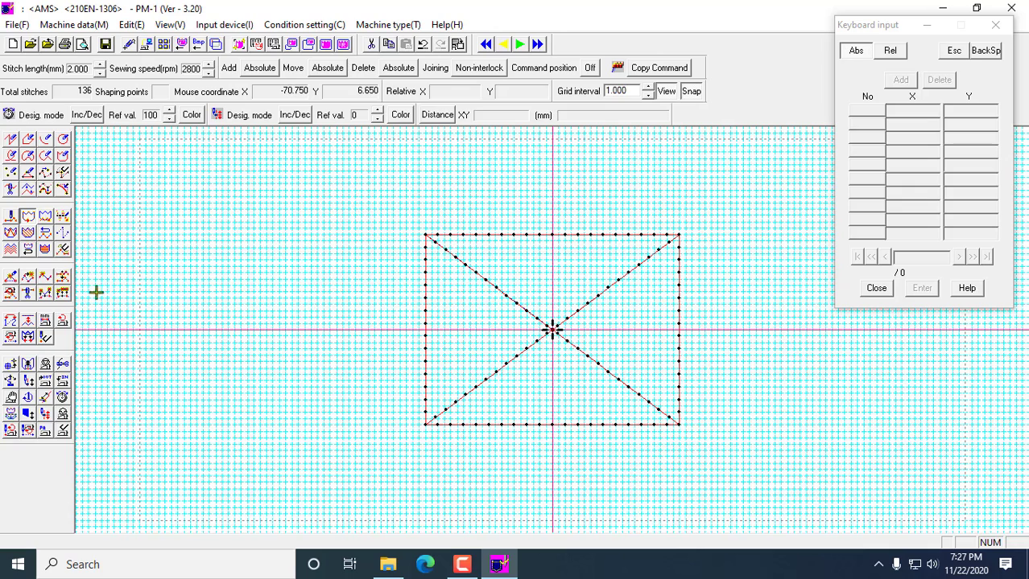
Add 4 reverse feed stitches at the last position of the crossed box, using single stitch at 2800 rpm.
left_click(28, 218)
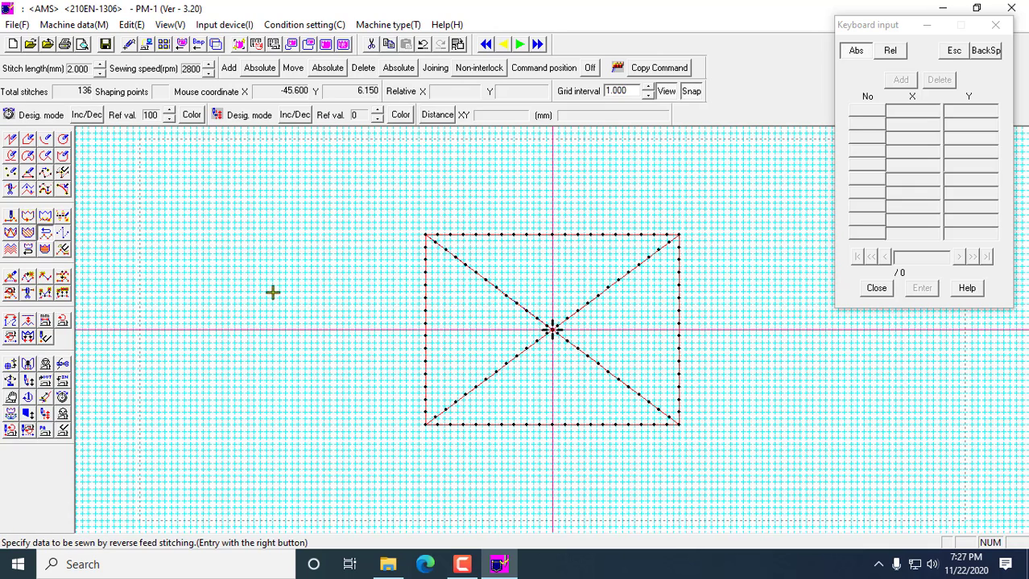
right_click(425, 235)
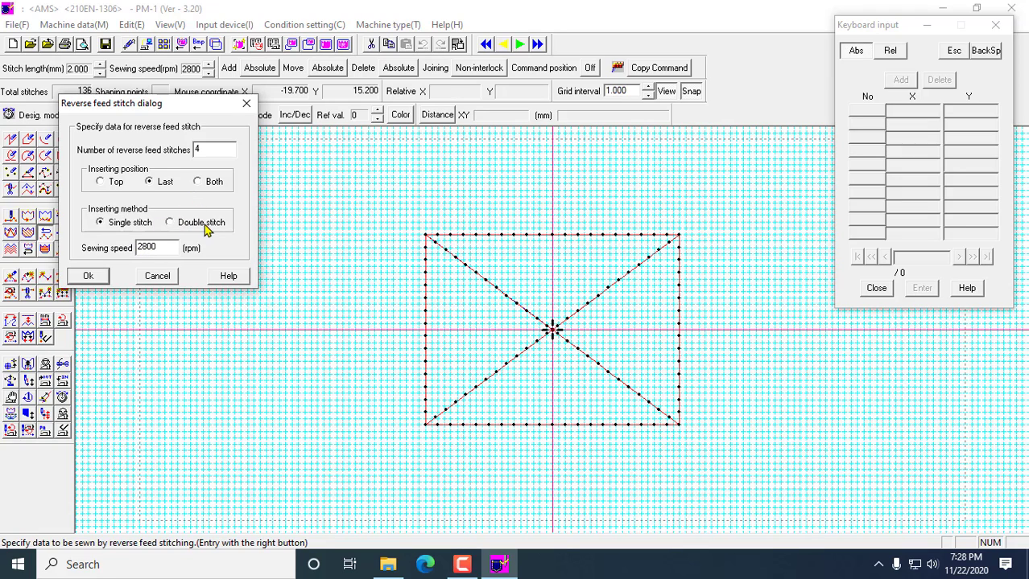
left_click(88, 276)
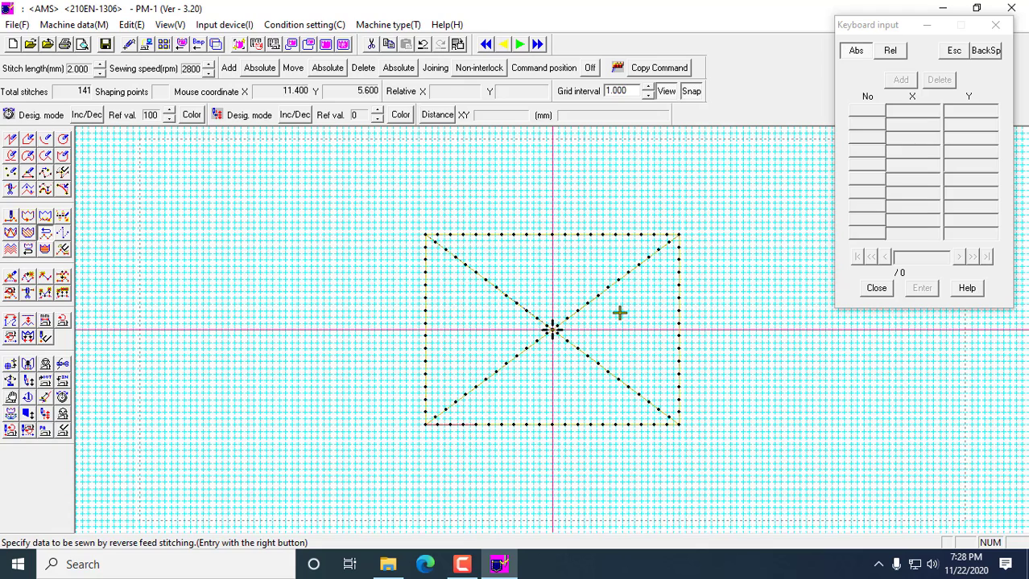